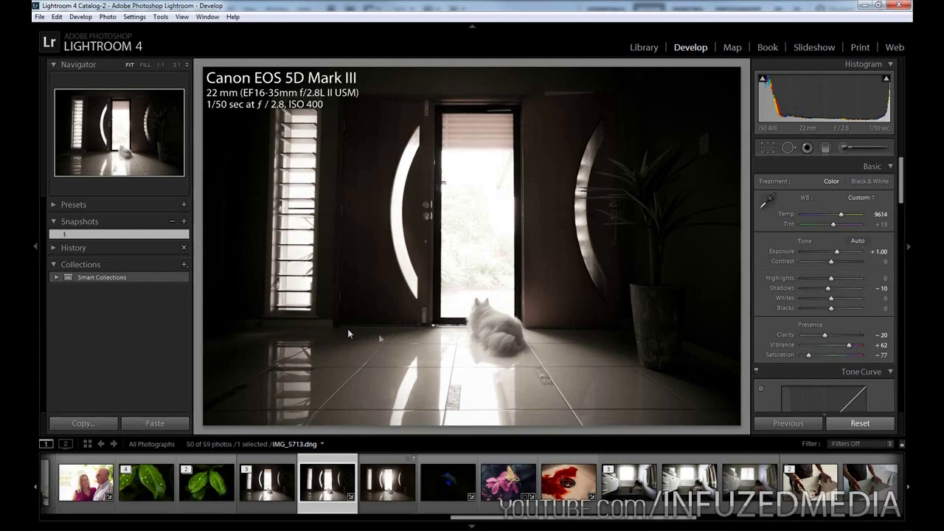
# Compare the original IMG_5713.dng doorway photo with its edited version, and view IMG_5980.dng alongside IMG_5980-Edit-2.tif.
pyautogui.click(79, 235)
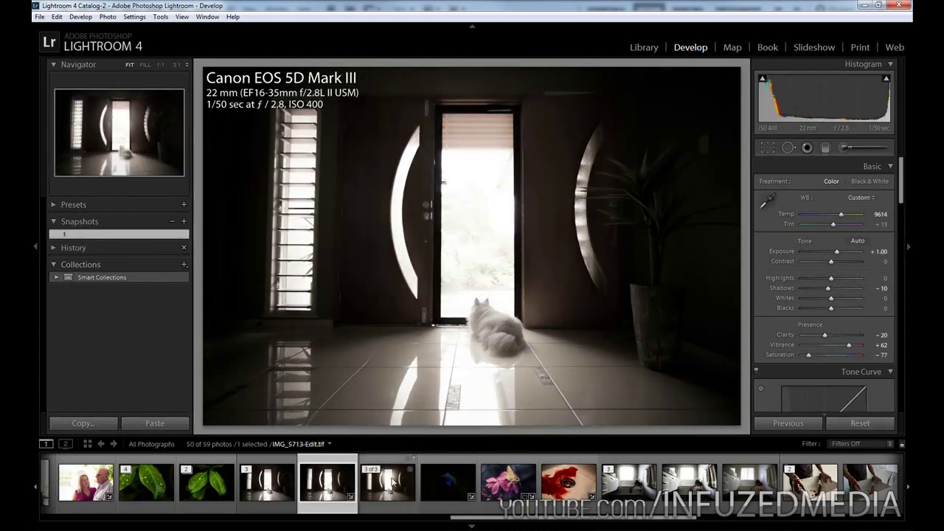
pyautogui.click(389, 504)
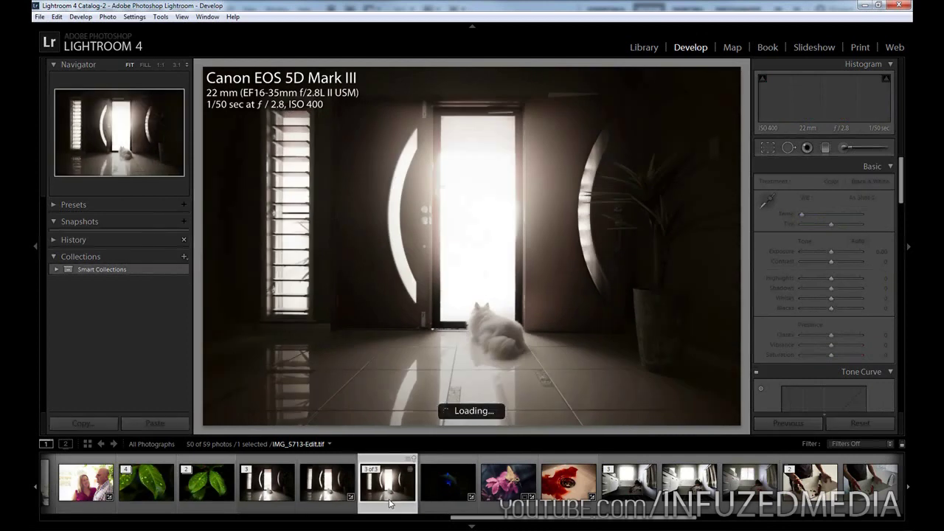
pyautogui.click(322, 490)
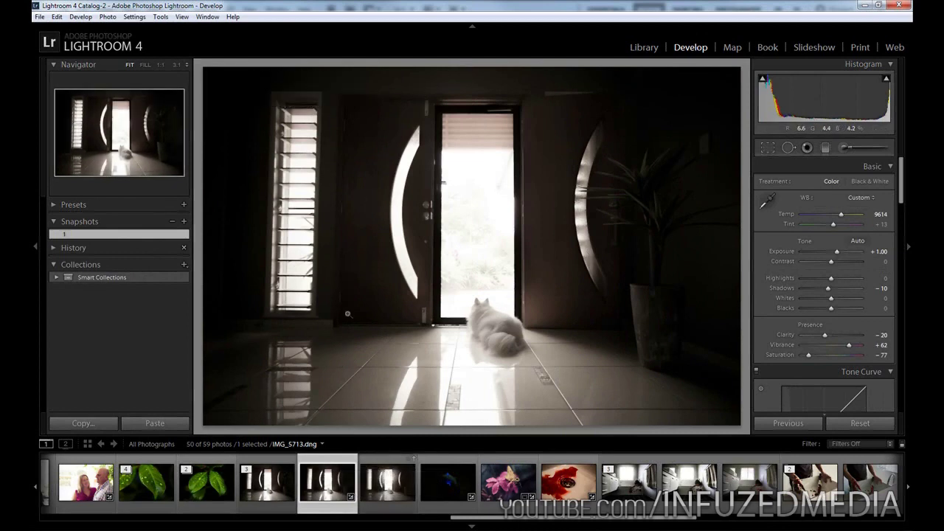
pyautogui.click(371, 502)
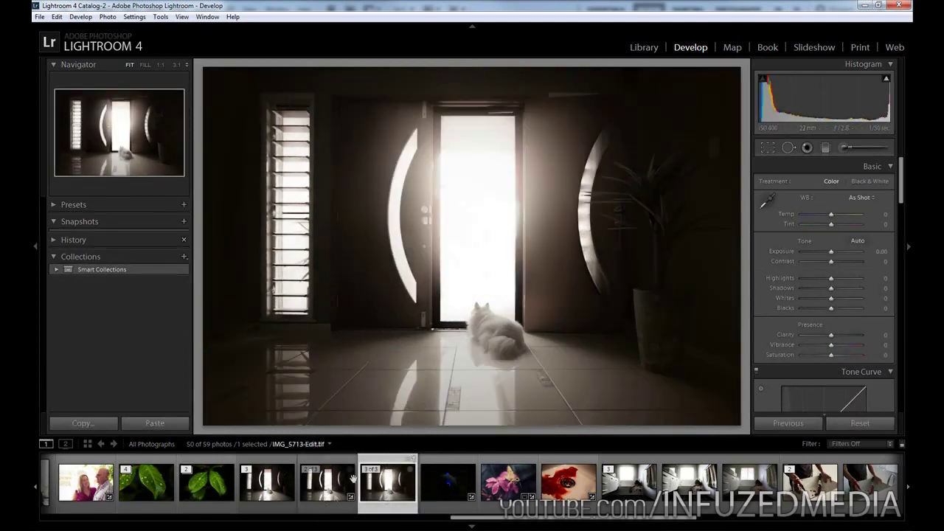
pyautogui.click(330, 496)
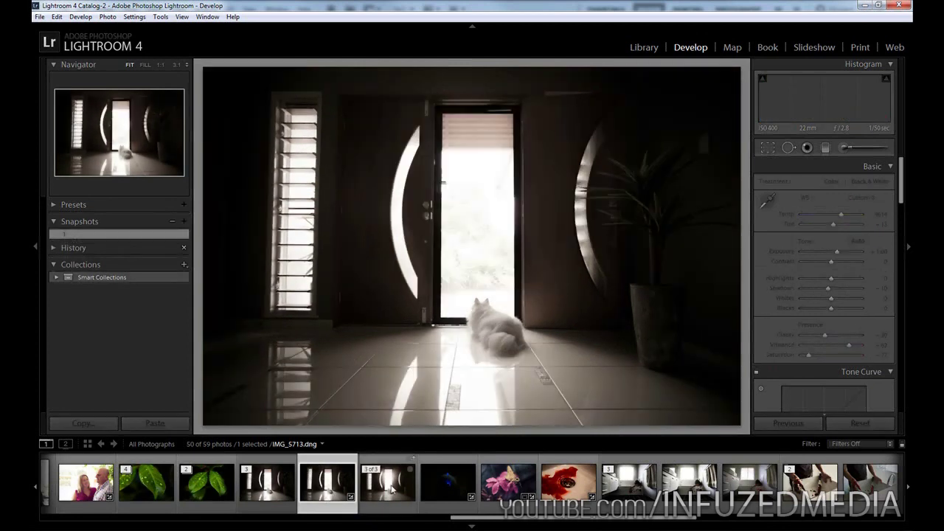
pyautogui.click(395, 493)
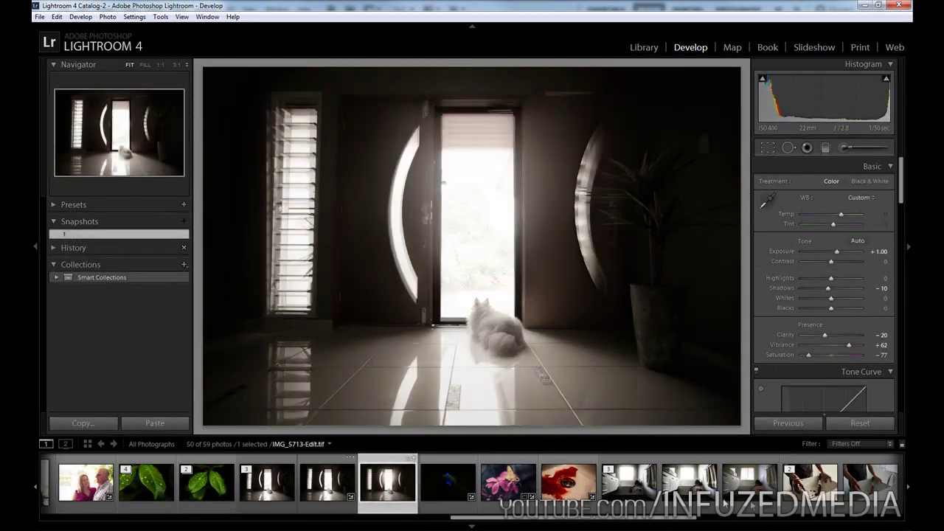
pyautogui.click(730, 494)
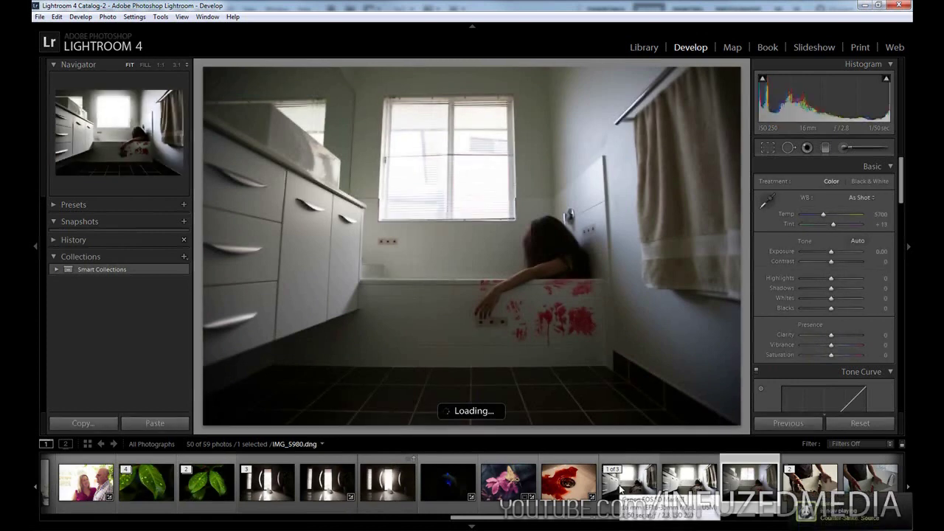
pyautogui.click(623, 486)
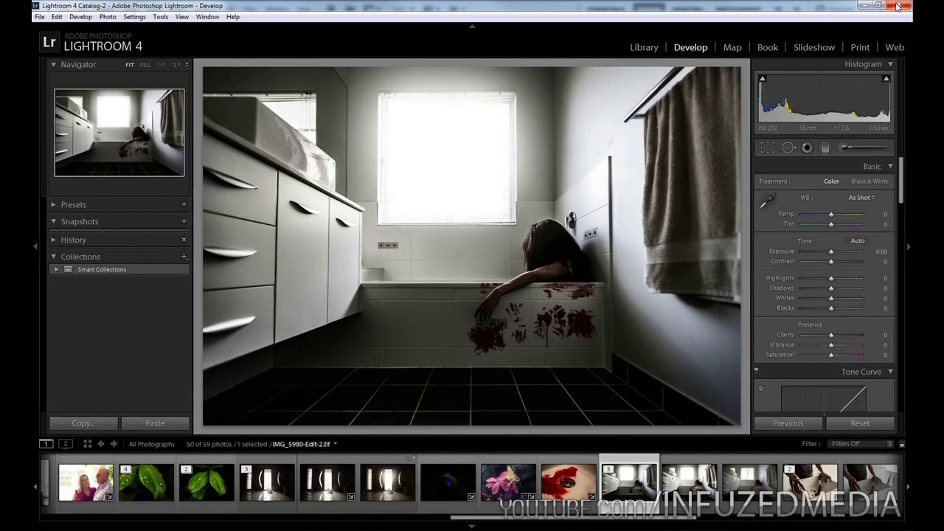
# Switch to Photoshop and duplicate the Background layer of IMG_5713-Edit-3.tif.
pyautogui.click(864, 5)
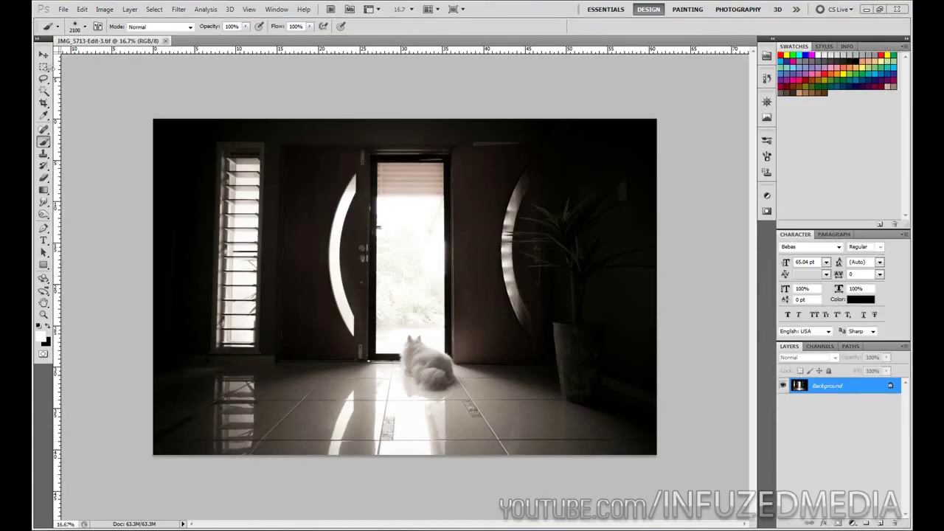
pyautogui.click(44, 67)
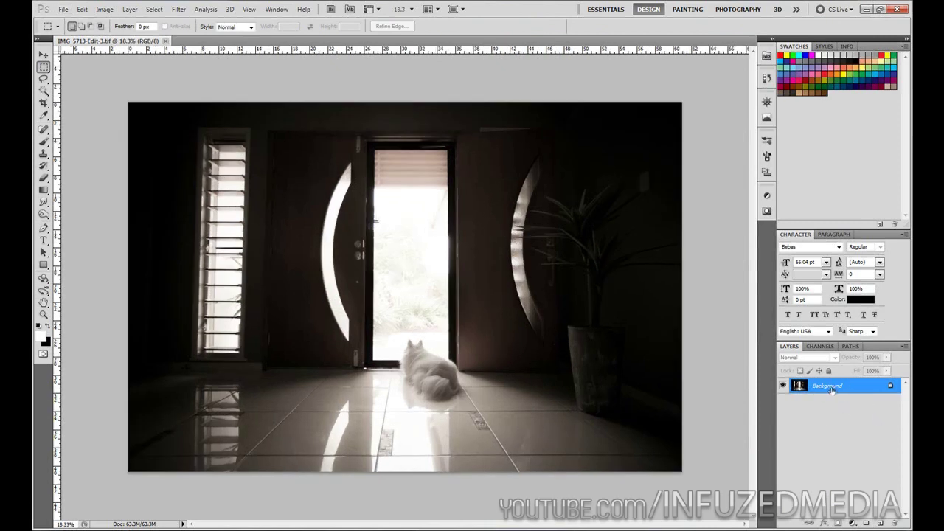
pyautogui.moveTo(831, 390); pyautogui.dragTo(880, 523)
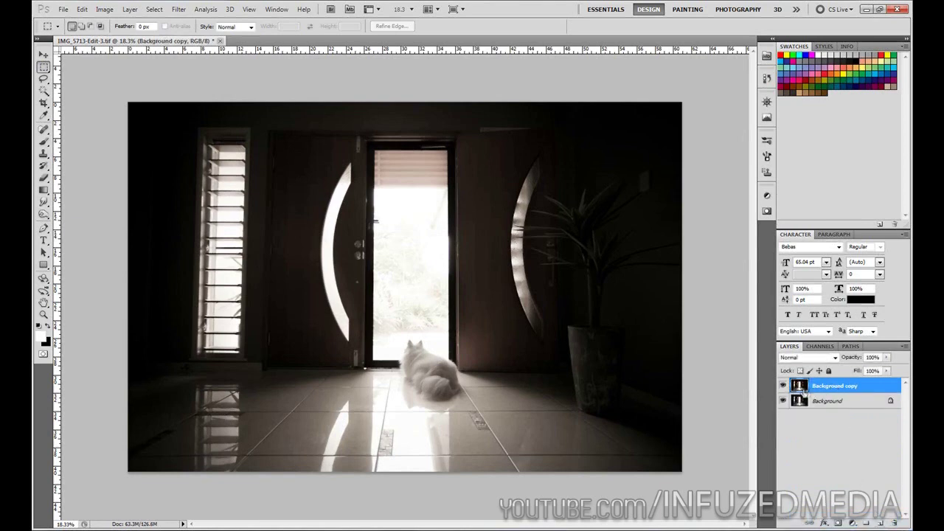
pyautogui.click(806, 402)
pyautogui.click(815, 391)
# Place two vertical guides on either side of the louvre window and one horizontal guide across the floor tiles.
pyautogui.scroll(1, 105, 223)
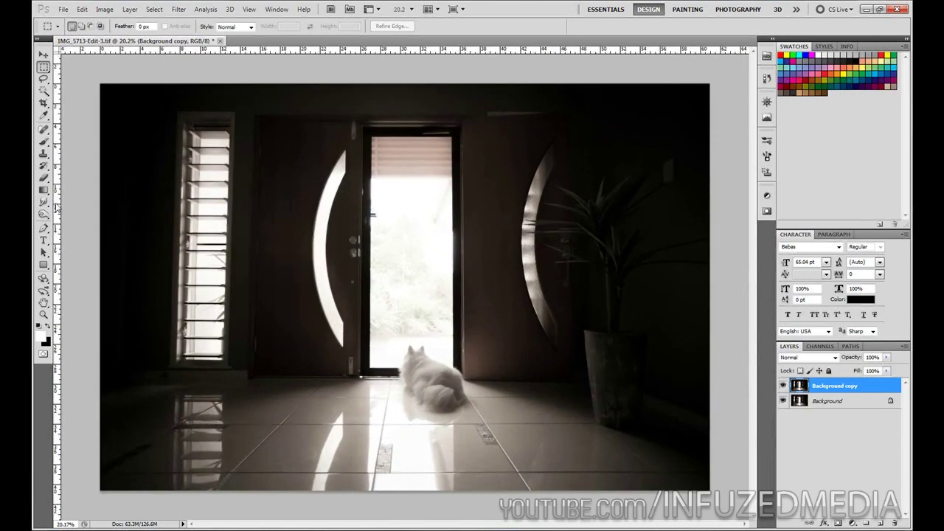
pyautogui.moveTo(57, 208); pyautogui.dragTo(178, 203)
pyautogui.moveTo(61, 209); pyautogui.dragTo(248, 217)
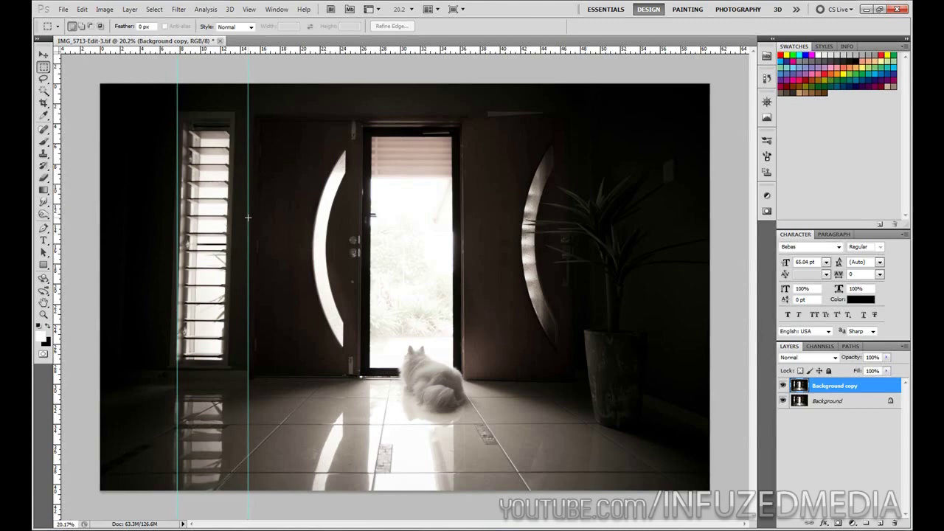
pyautogui.scroll(1, 165, 180)
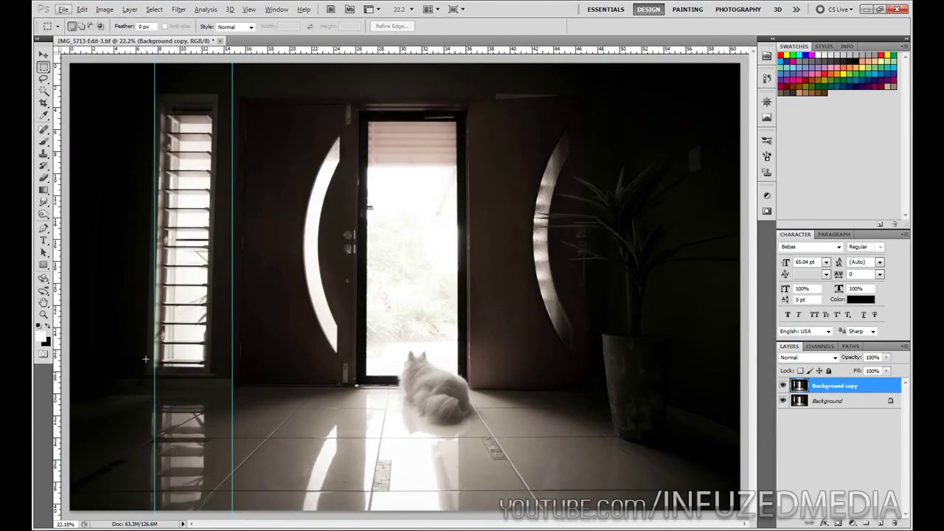
pyautogui.scroll(-1, 252, 167)
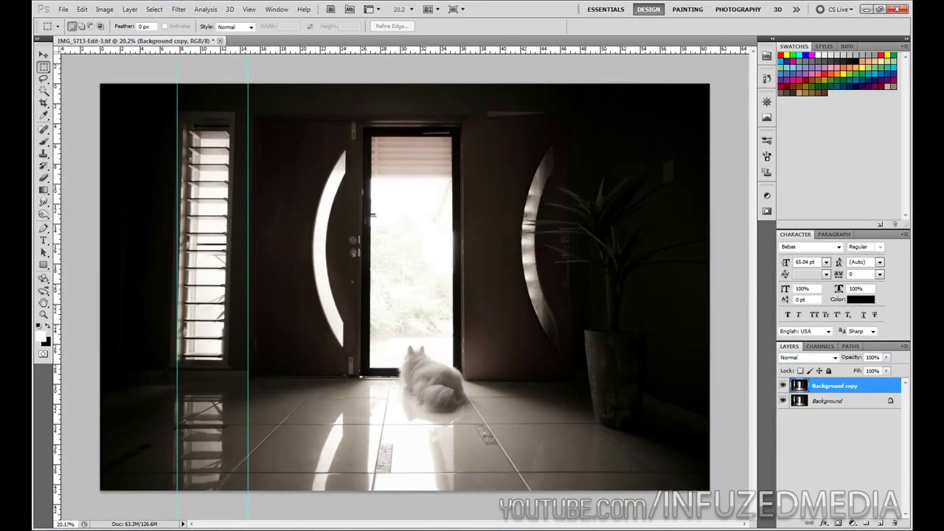
pyautogui.moveTo(370, 57); pyautogui.dragTo(395, 473)
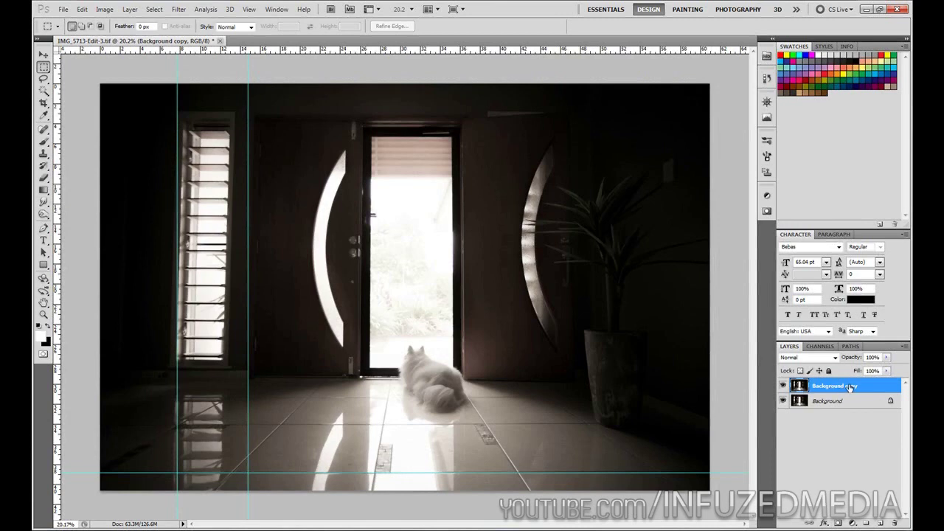
# Apply a Perspective transform to Background copy, widening its top edge symmetrically to about 105.85% width so the verticals straighten.
pyautogui.hotkey('ctrl', 't')
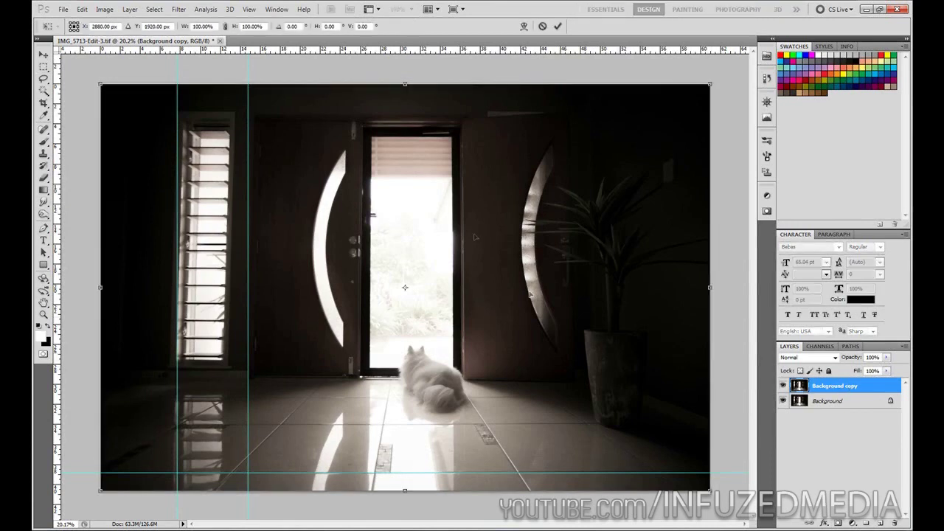
pyautogui.rightClick(460, 98)
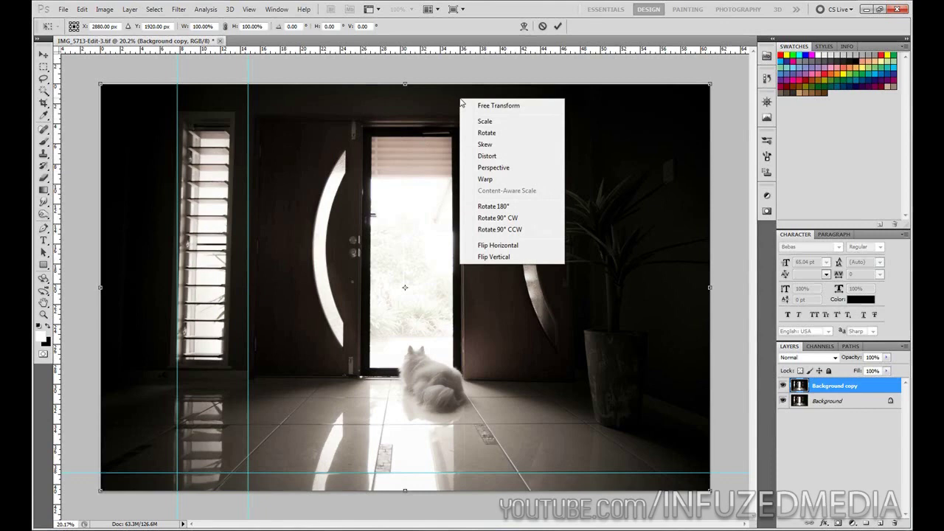
pyautogui.click(492, 168)
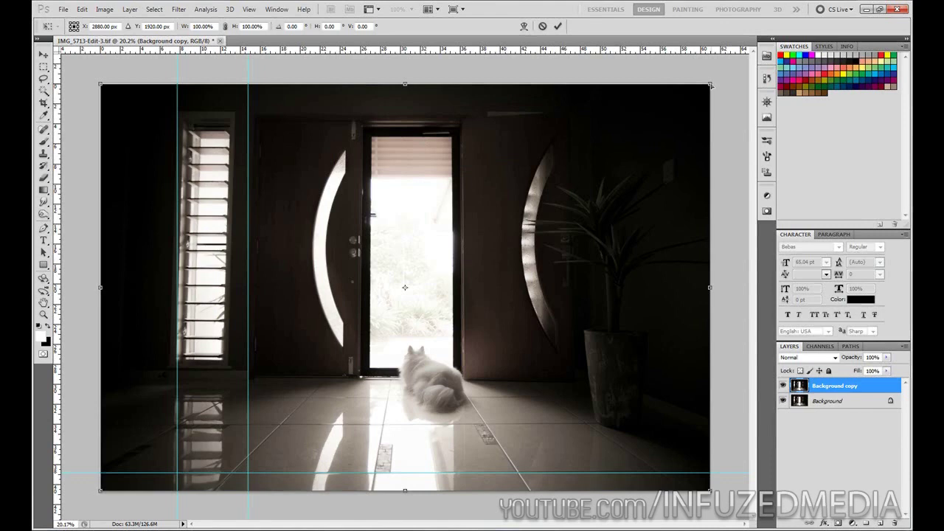
pyautogui.moveTo(711, 85); pyautogui.dragTo(730, 89)
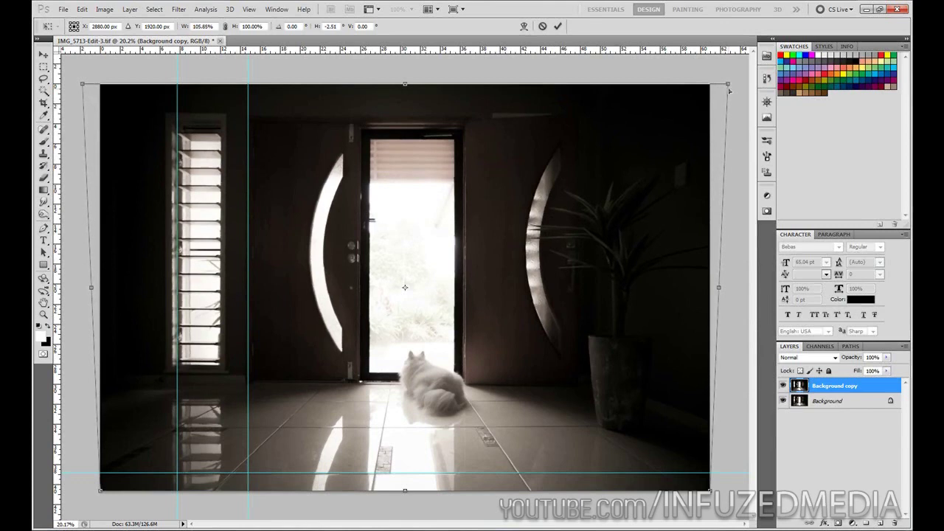
pyautogui.click(559, 27)
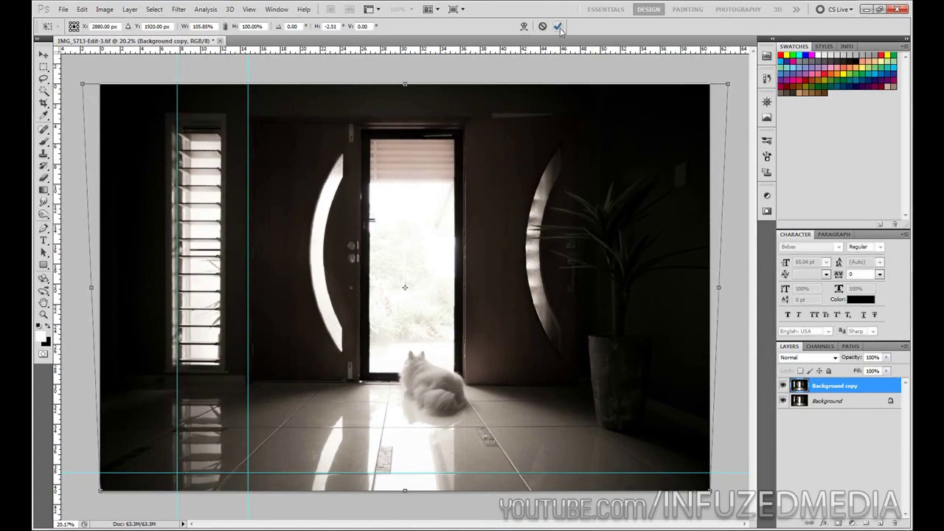
pyautogui.click(558, 26)
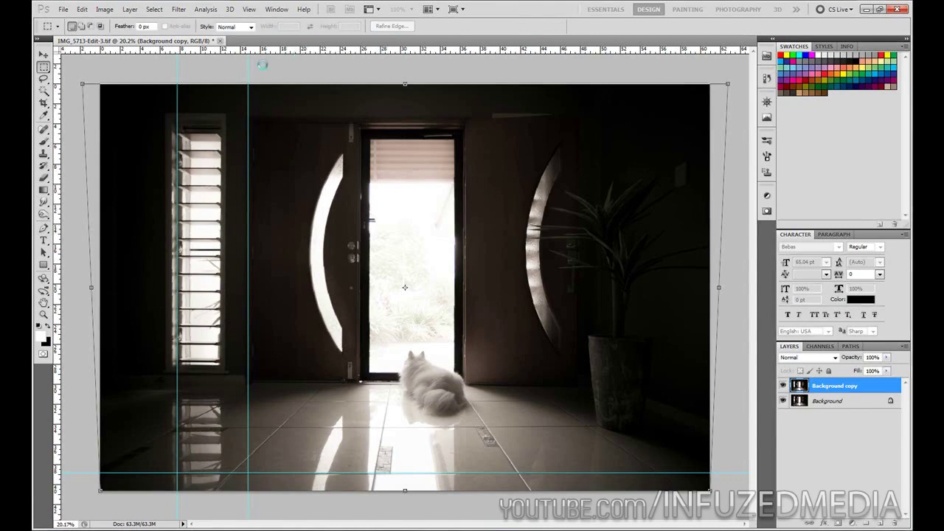
# Remove the two vertical guides and the horizontal guide from the image.
pyautogui.moveTo(250, 72); pyautogui.dragTo(57, 71)
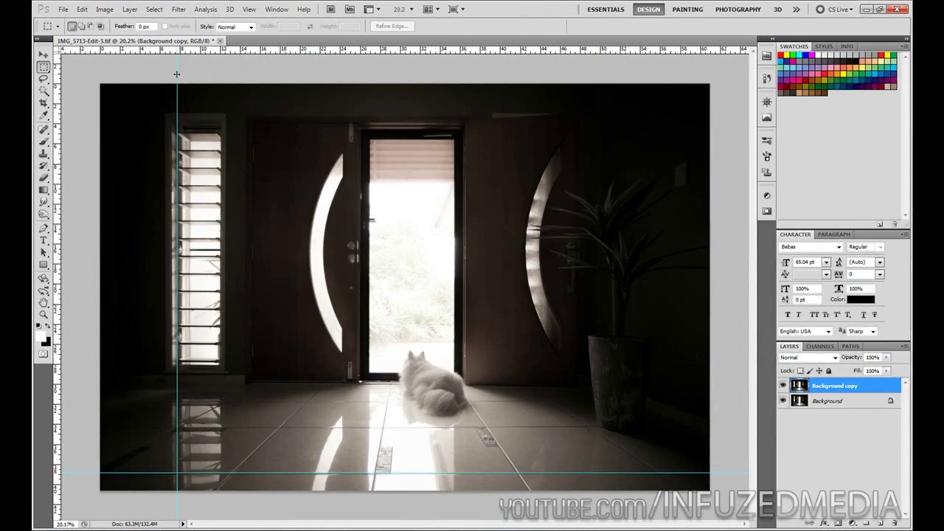
pyautogui.moveTo(176, 68); pyautogui.dragTo(54, 71)
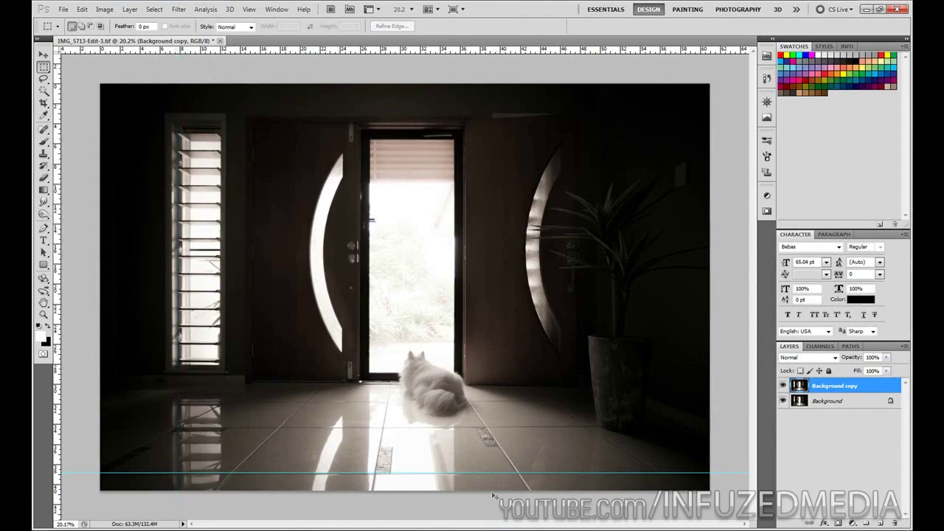
pyautogui.moveTo(479, 473); pyautogui.dragTo(481, 516)
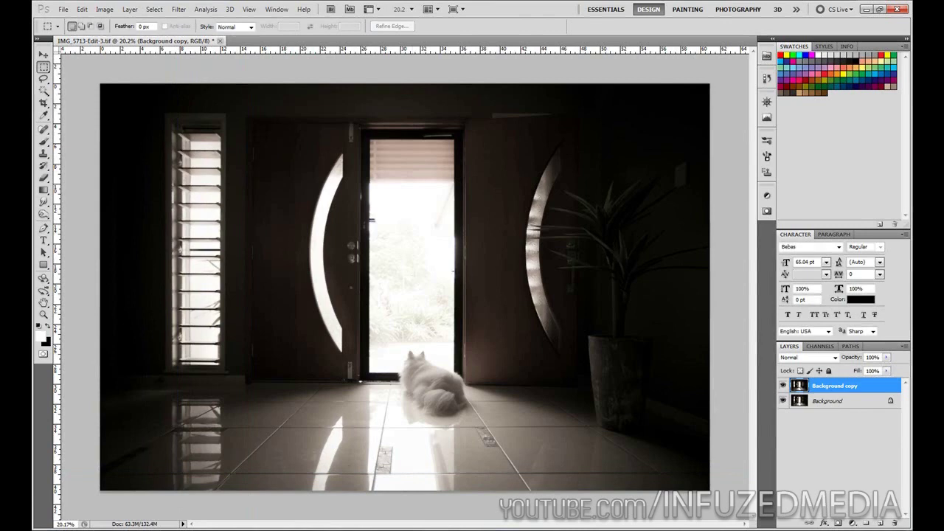
# Toggle the visibility of Background copy to compare the photo before and after the perspective correction.
pyautogui.click(782, 386)
pyautogui.click(783, 386)
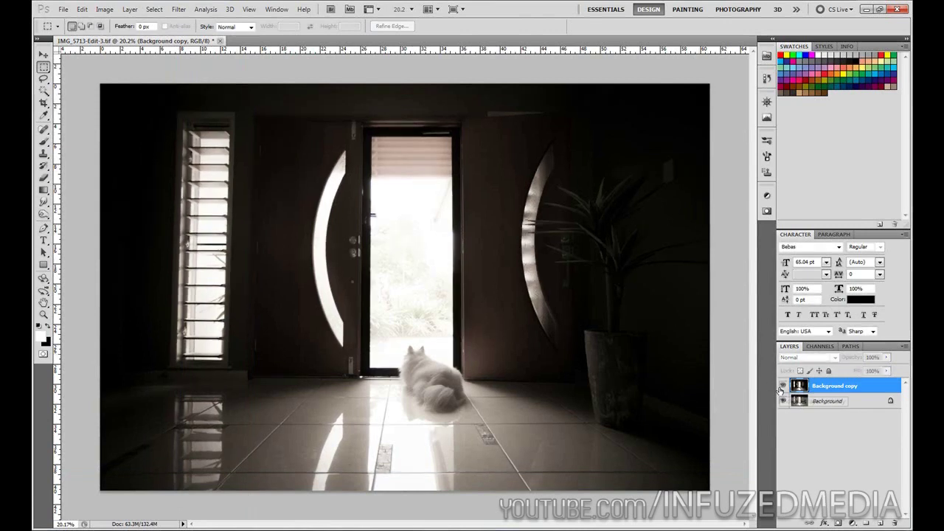
pyautogui.click(782, 386)
pyautogui.click(782, 387)
pyautogui.click(782, 387)
pyautogui.click(782, 386)
pyautogui.click(782, 386)
pyautogui.click(782, 387)
pyautogui.click(782, 387)
pyautogui.rightClick(782, 387)
pyautogui.click(817, 385)
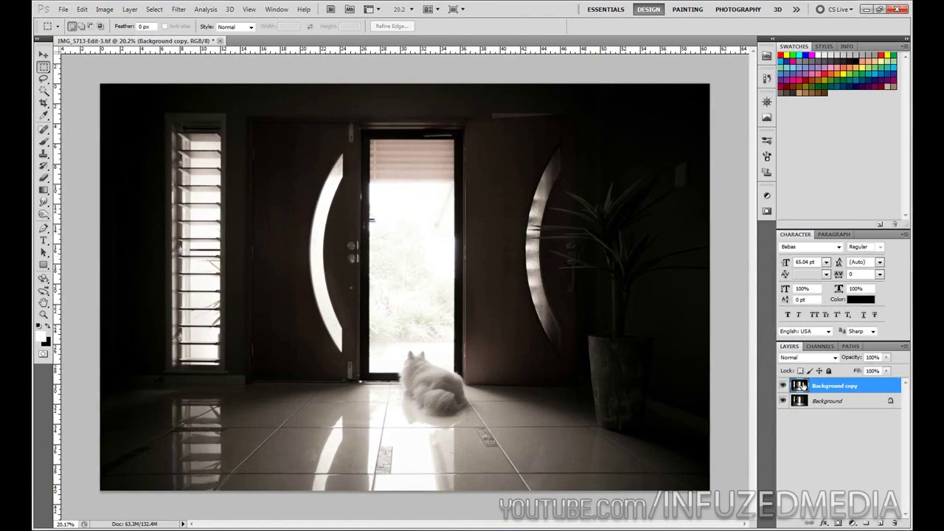
# Activate the Brush tool, reduce its size to 400 px and add a new layer above Background copy.
pyautogui.press('b')
pyautogui.press('[')
pyautogui.press('[')
pyautogui.press('[')
pyautogui.press('[')
pyautogui.press('[')
pyautogui.press('[')
pyautogui.press('[')
pyautogui.press('[')
pyautogui.press('[')
pyautogui.press('[')
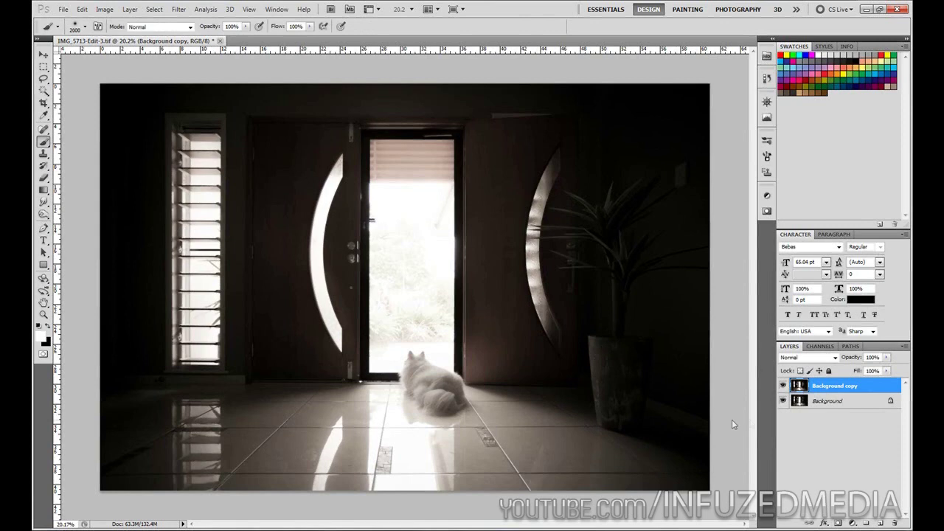
pyautogui.click(881, 523)
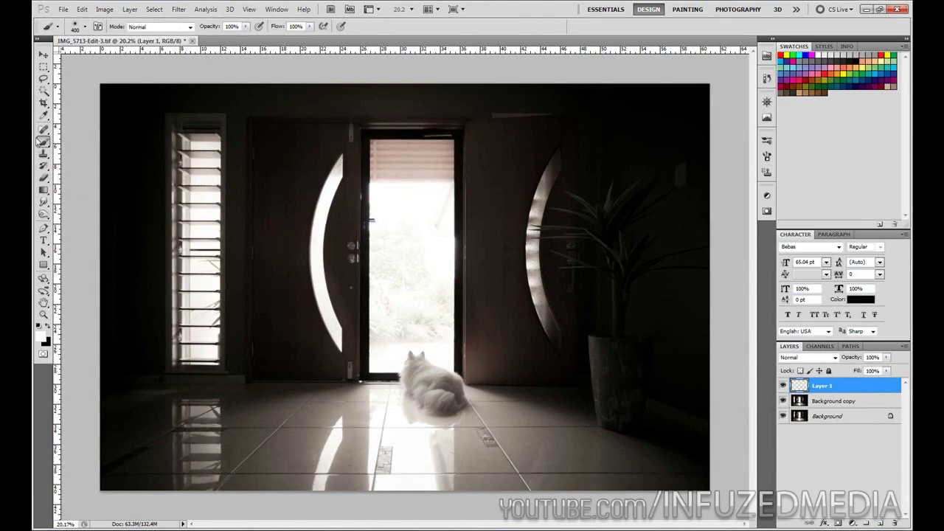
# Set the brush to a large soft tip of 2100 px with 0% hardness.
pyautogui.rightClick(433, 200)
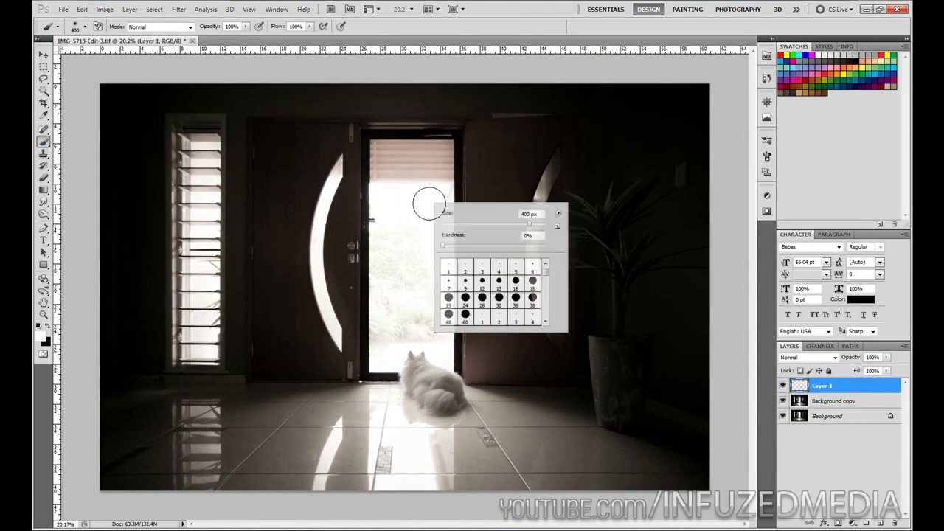
pyautogui.moveTo(528, 225); pyautogui.dragTo(545, 226)
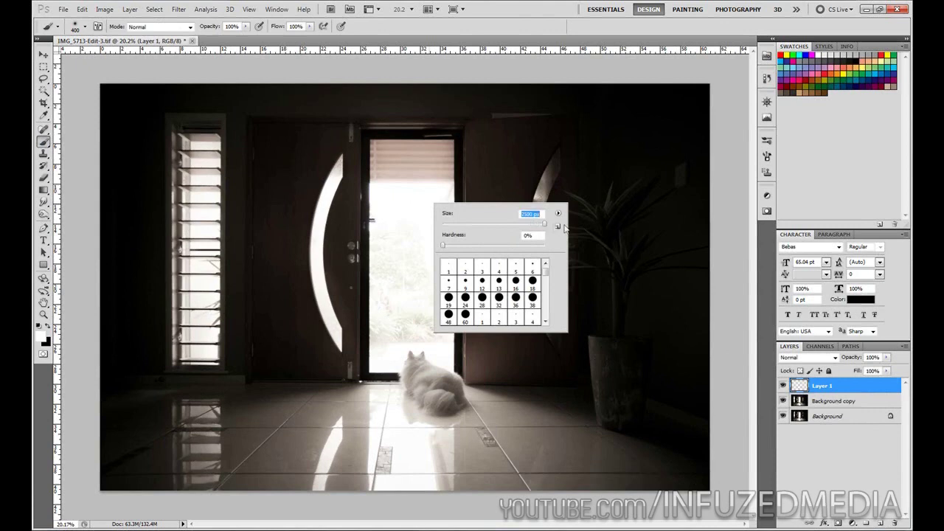
pyautogui.click(442, 246)
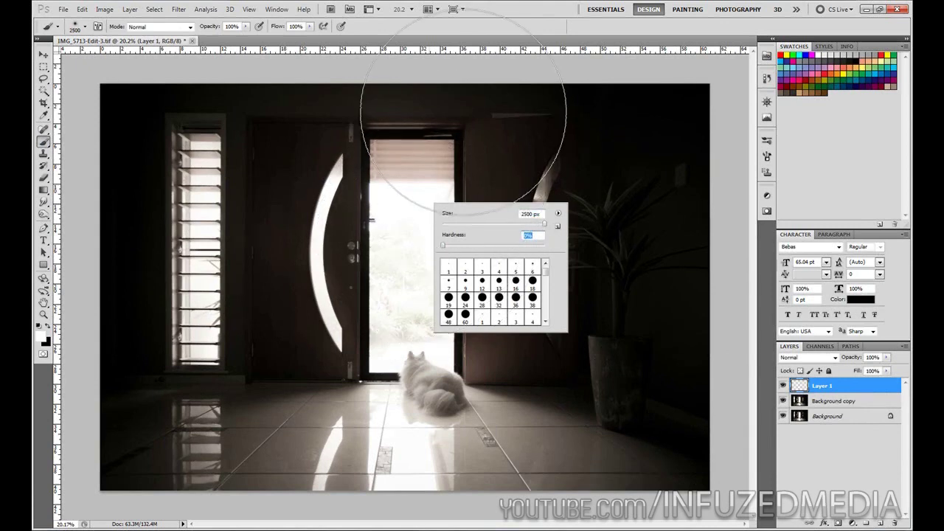
pyautogui.press('Return')
pyautogui.press('[')
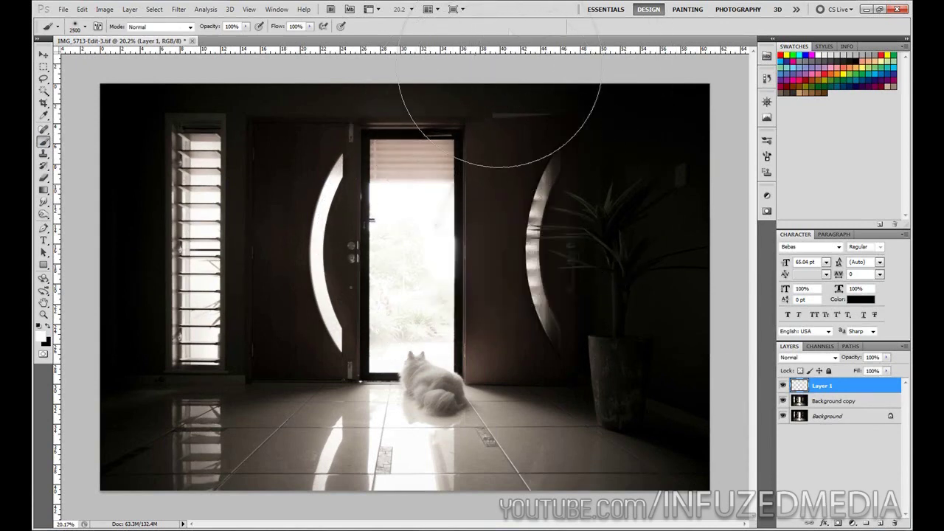
pyautogui.press('[')
pyautogui.press('[')
pyautogui.press('[')
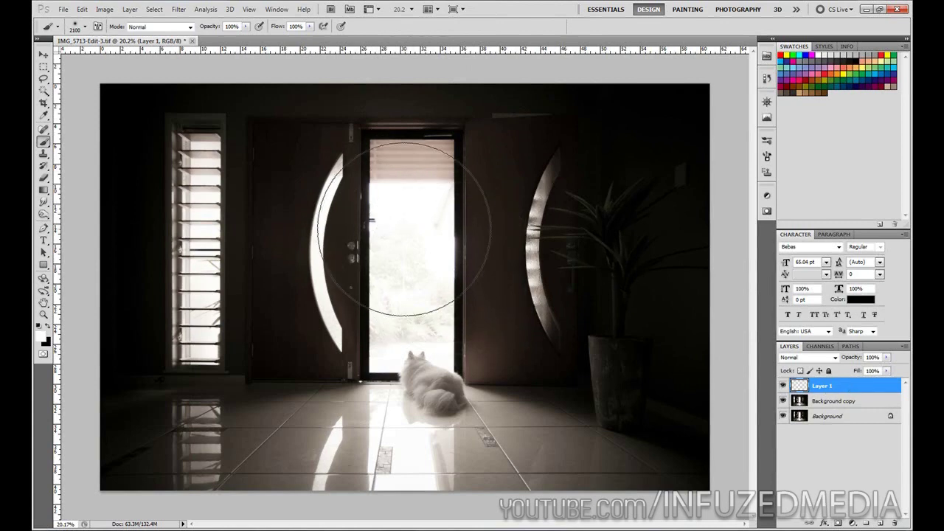
# Paint one soft white glow over the doorway on the new layer and reduce the brush size to 2000 px.
pyautogui.click(406, 225)
pyautogui.press('[')
pyautogui.press('[')
pyautogui.press('[')
pyautogui.press('[')
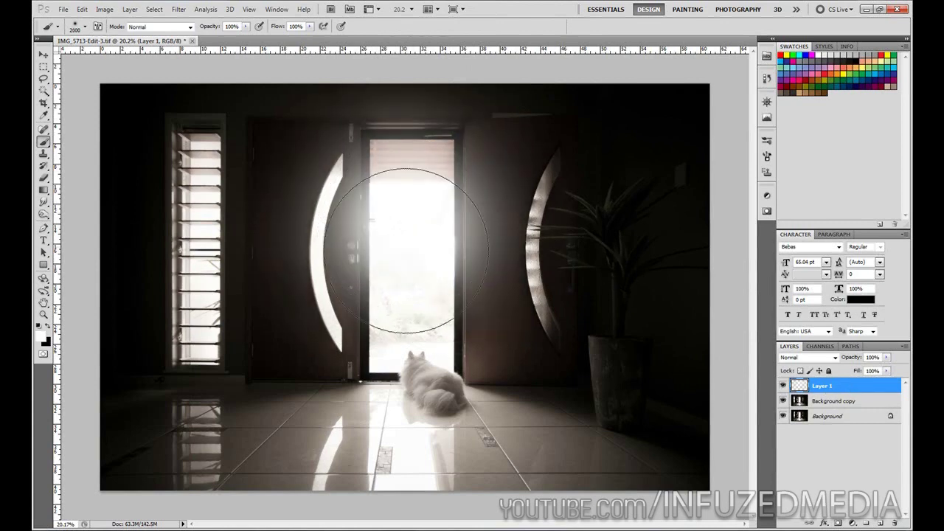
# Try a second soft white dab over the doorway glow, reduce the brush to 1500 px and toggle Layer 1 to compare.
pyautogui.click(404, 289)
pyautogui.press('[')
pyautogui.press('[')
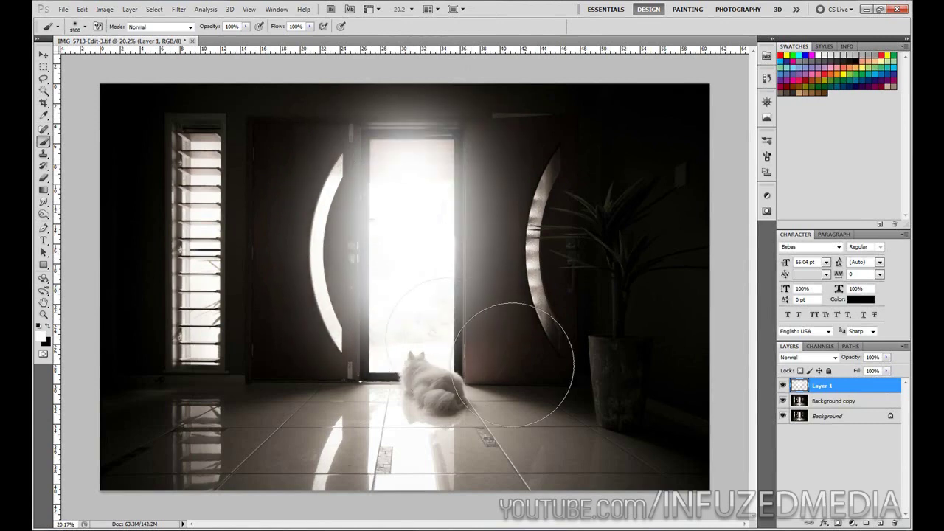
pyautogui.click(782, 386)
pyautogui.click(782, 386)
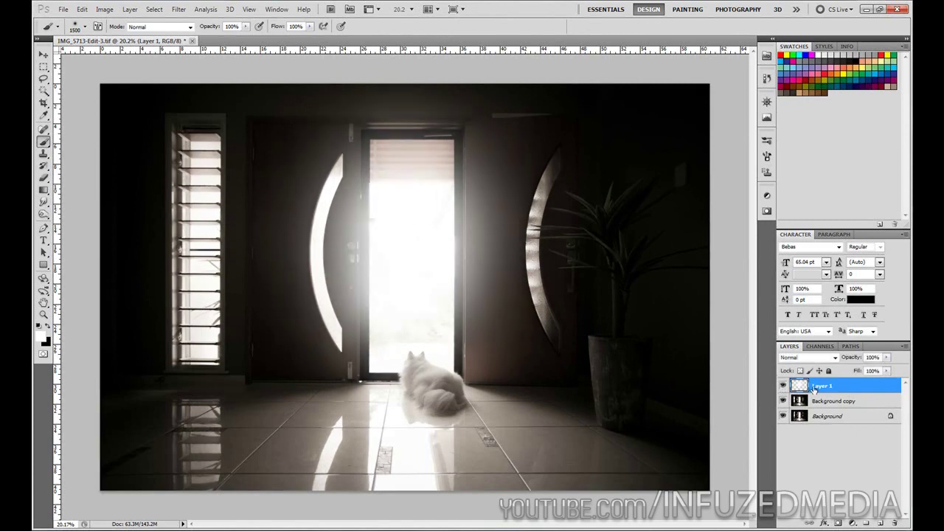
# Try soft white glows over the louvred window with the brush reduced to 1300 px and then 700 px, undoing each one.
pyautogui.press('[')
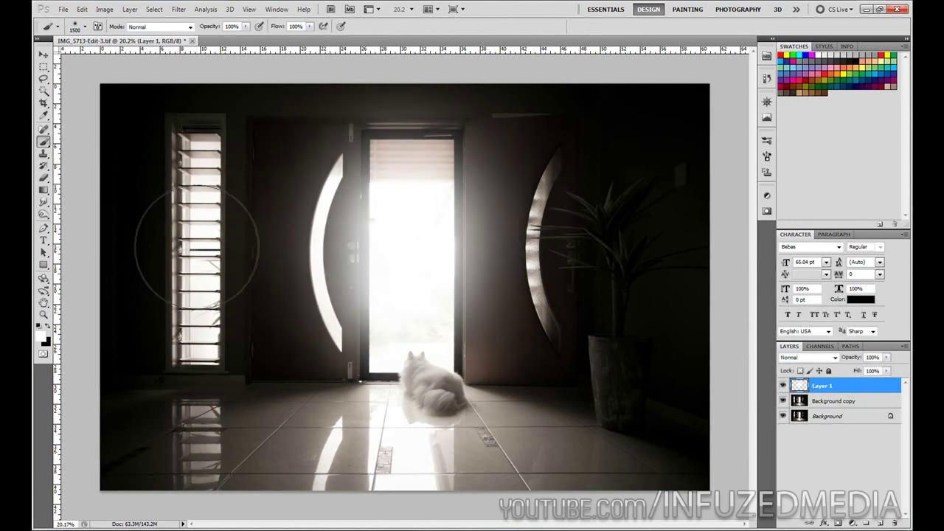
pyautogui.press('[')
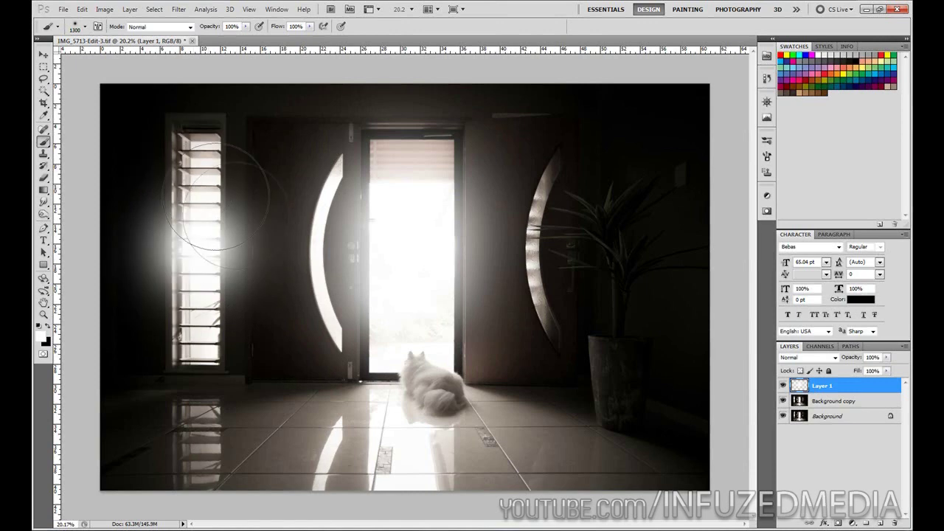
pyautogui.hotkey('ctrl', 'z')
pyautogui.press('[')
pyautogui.press('[')
pyautogui.press('[')
pyautogui.press('[')
pyautogui.press('[')
pyautogui.press('[')
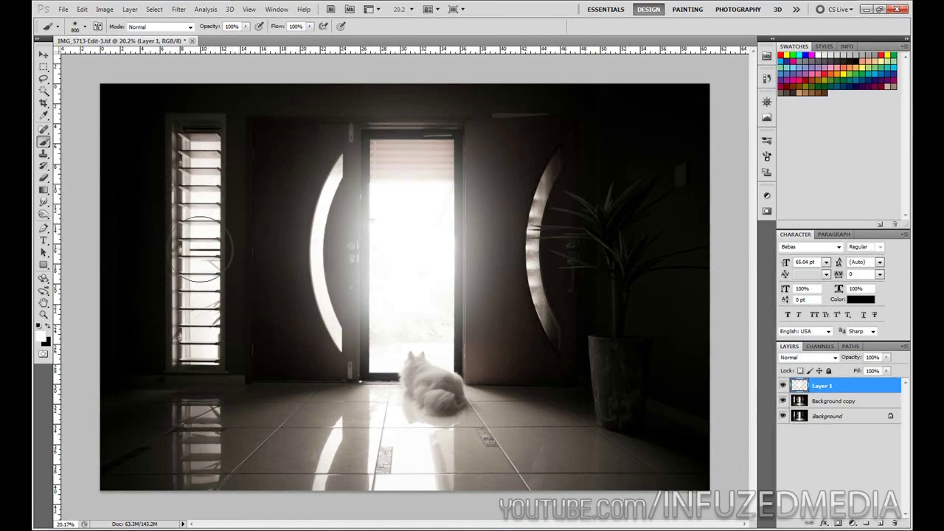
pyautogui.click(196, 245)
pyautogui.hotkey('ctrl', 'z')
# Toggle the visibility of Layer 1 to compare the photo with and without the doorway glow.
pyautogui.click(784, 387)
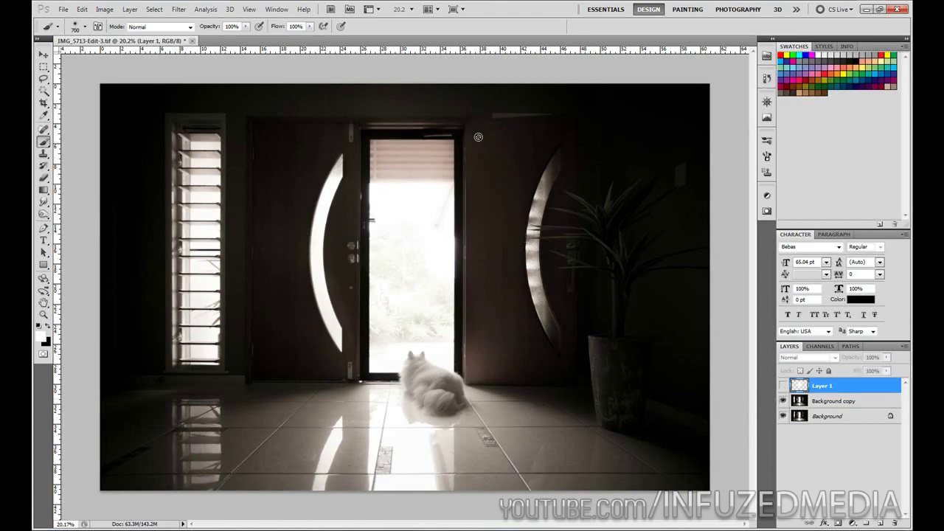
pyautogui.click(784, 386)
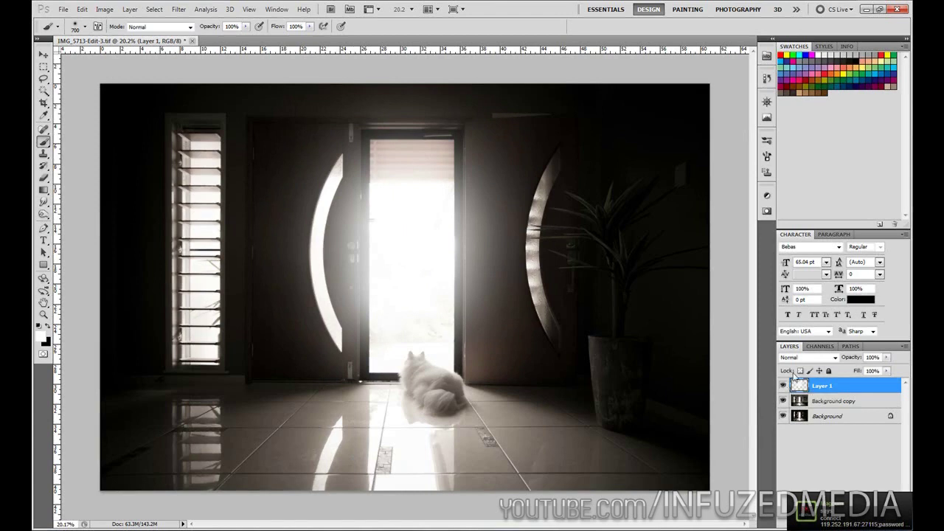
pyautogui.click(820, 371)
pyautogui.click(820, 371)
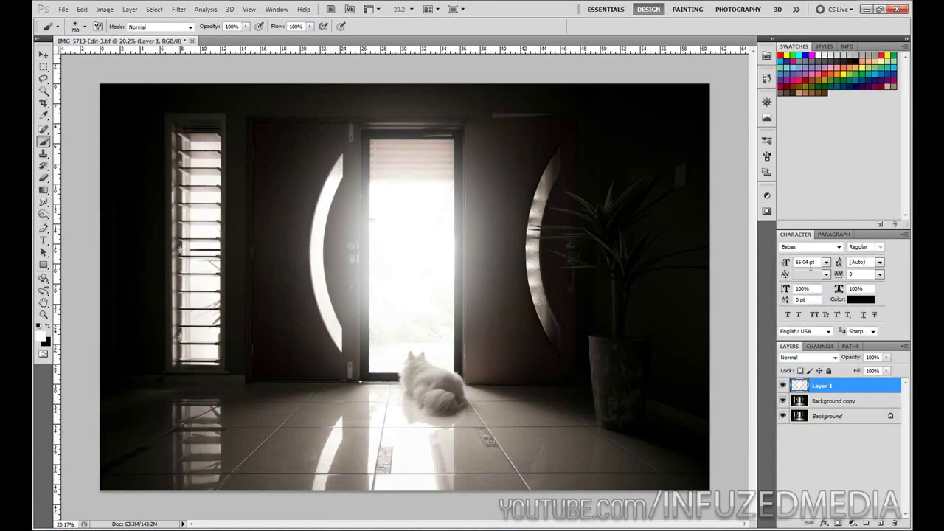
# Add a Photo Filter adjustment layer above Layer 1 with the custom brownish-orange filter colour #b66c04.
pyautogui.click(853, 523)
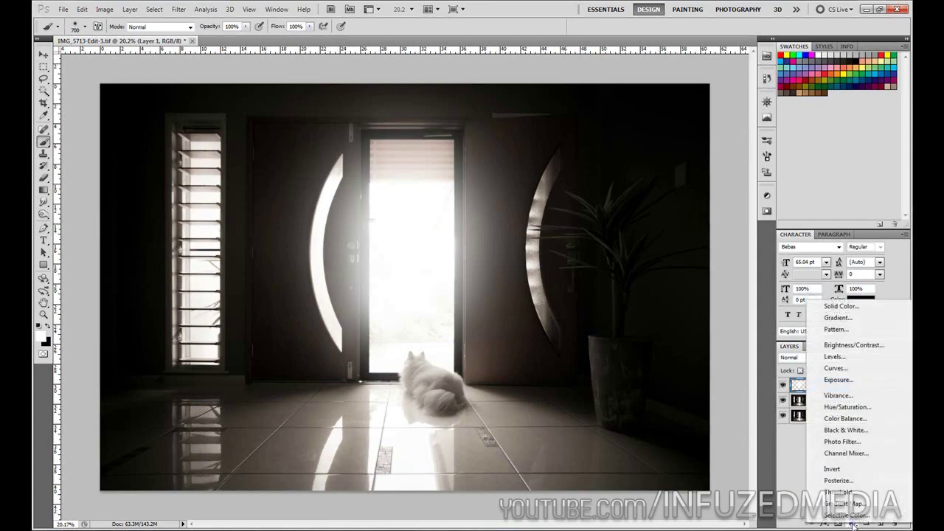
pyautogui.click(848, 442)
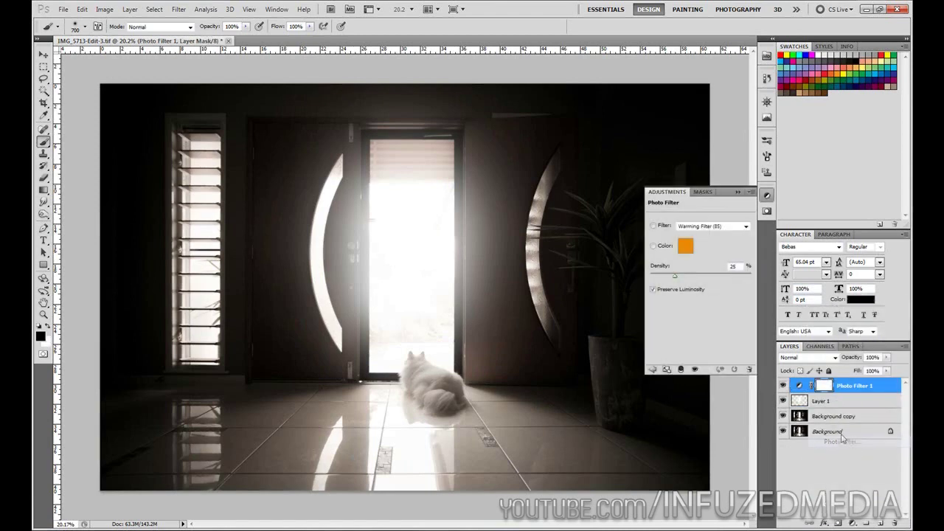
pyautogui.click(663, 247)
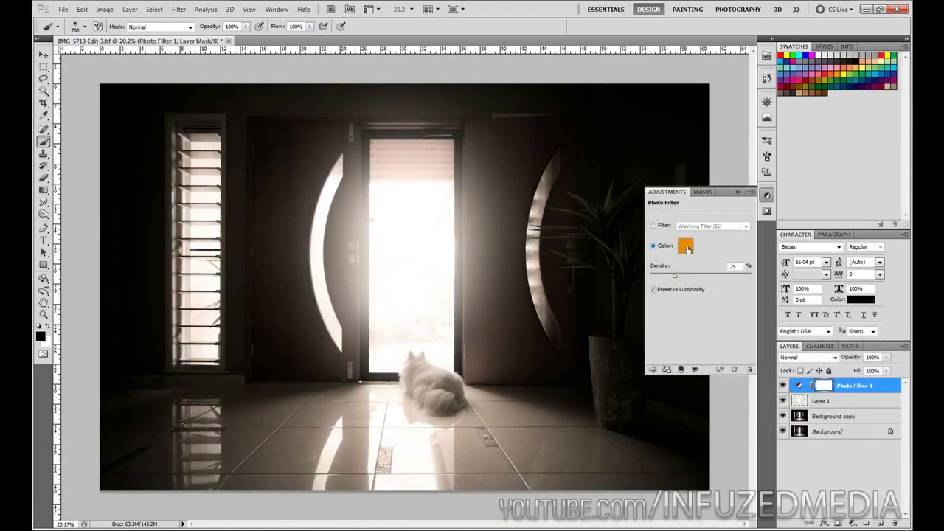
pyautogui.click(686, 249)
pyautogui.moveTo(517, 375); pyautogui.dragTo(515, 354)
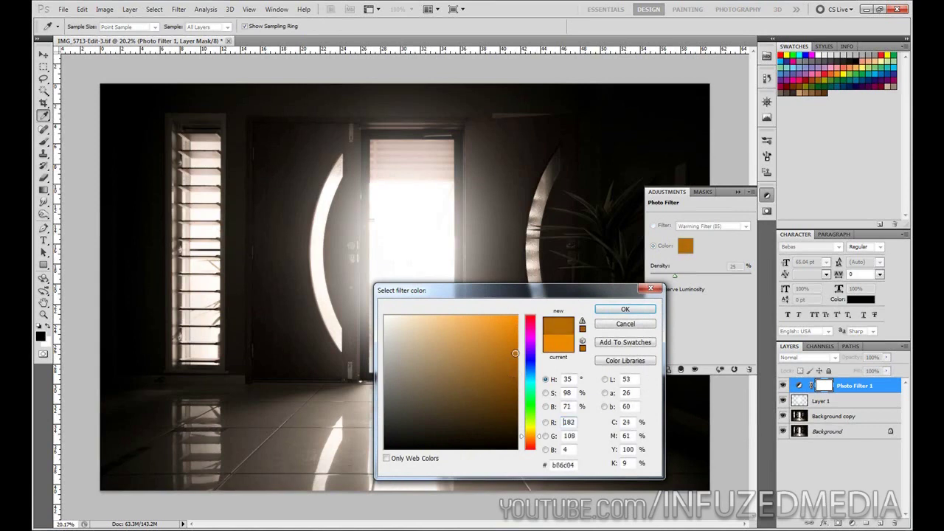
pyautogui.click(625, 309)
pyautogui.press('b')
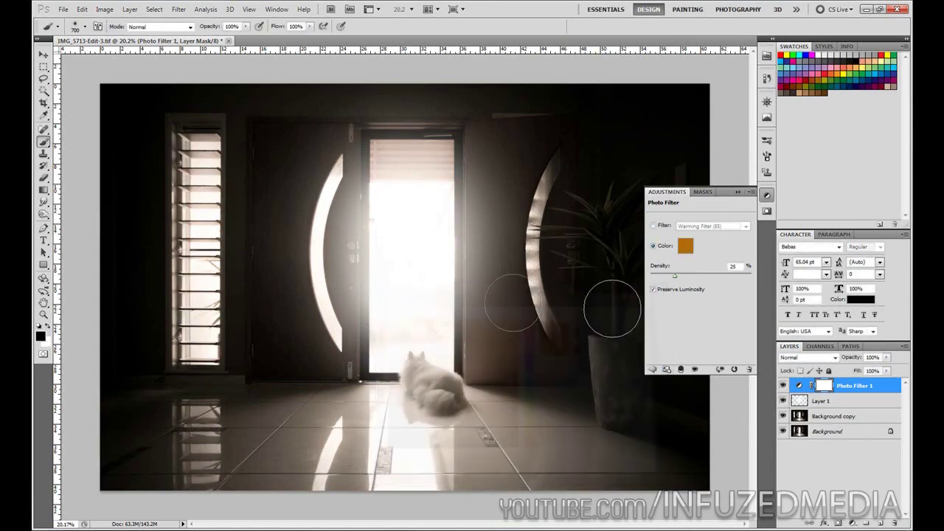
# Set the Photo Filter density to 37%, compare the photo without the filter and collapse the adjustment settings.
pyautogui.moveTo(682, 280); pyautogui.dragTo(697, 279)
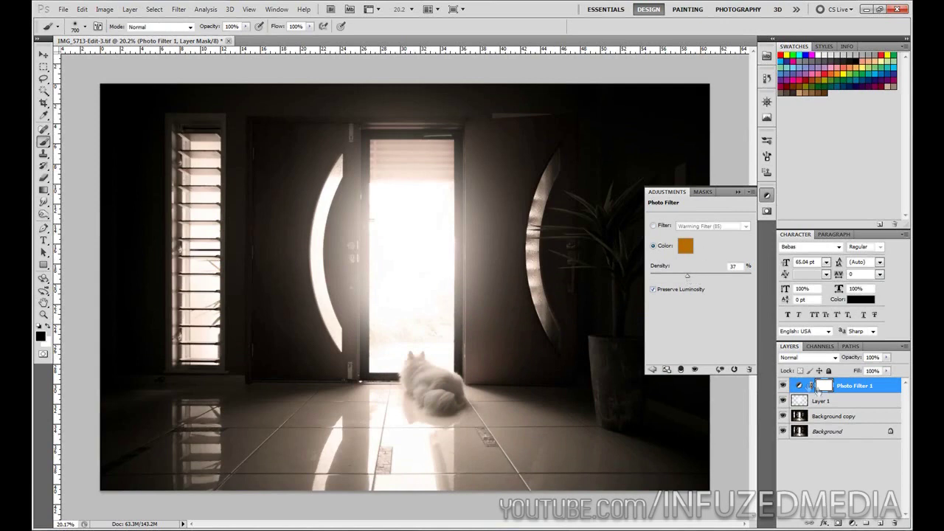
pyautogui.click(784, 386)
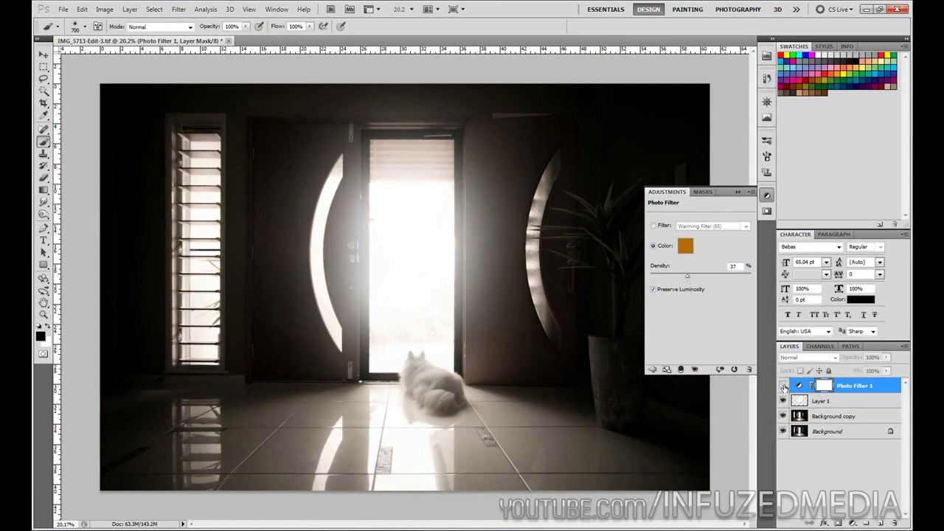
pyautogui.click(735, 192)
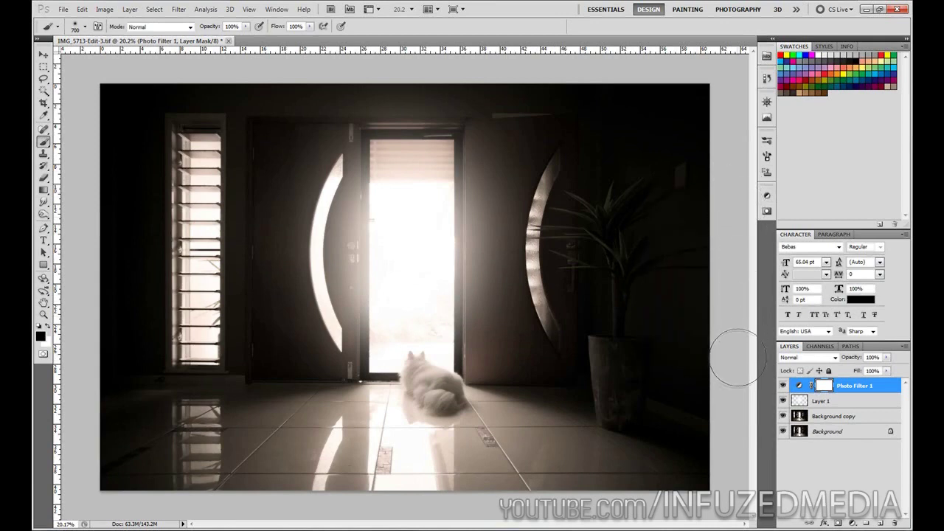
# Select the Photo Filter's mask, enlarge the brush to 1300 px and paint black over the dog to remove the tint there.
pyautogui.click(841, 393)
pyautogui.click(824, 386)
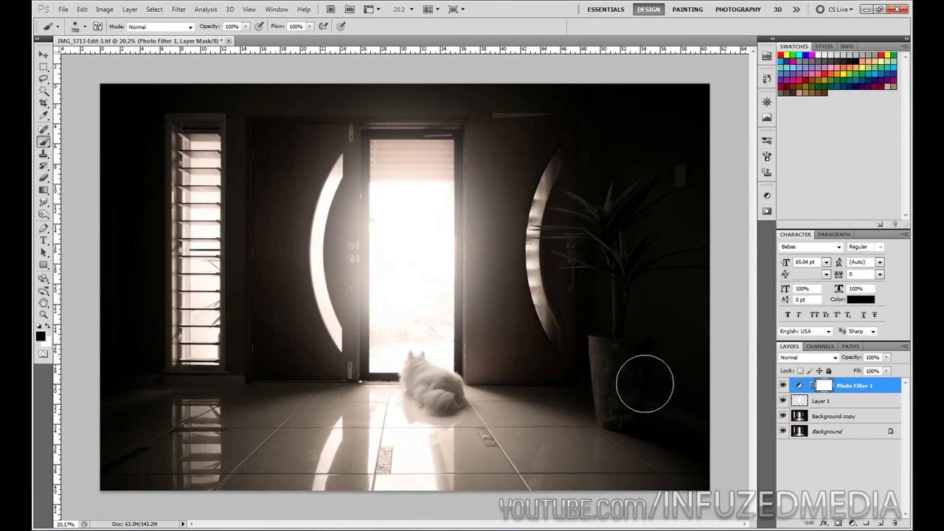
pyautogui.press(']')
pyautogui.press(']')
pyautogui.press(']')
pyautogui.press(']')
pyautogui.press(']')
pyautogui.press(']')
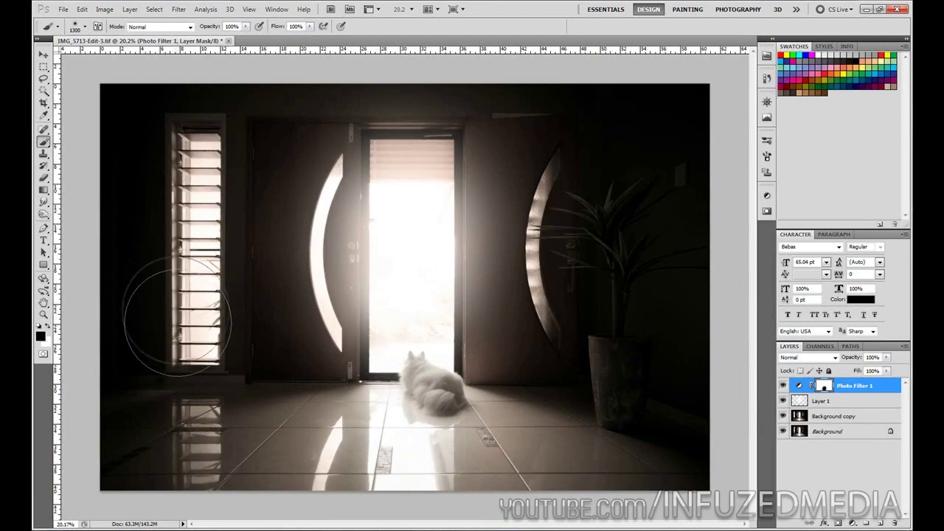
# Enlarge the brush to 1800 px and paint black on the filter mask over the louvred window and the areas surrounding the doorway.
pyautogui.press(']')
pyautogui.press(']')
pyautogui.press(']')
pyautogui.press(']')
pyautogui.press(']')
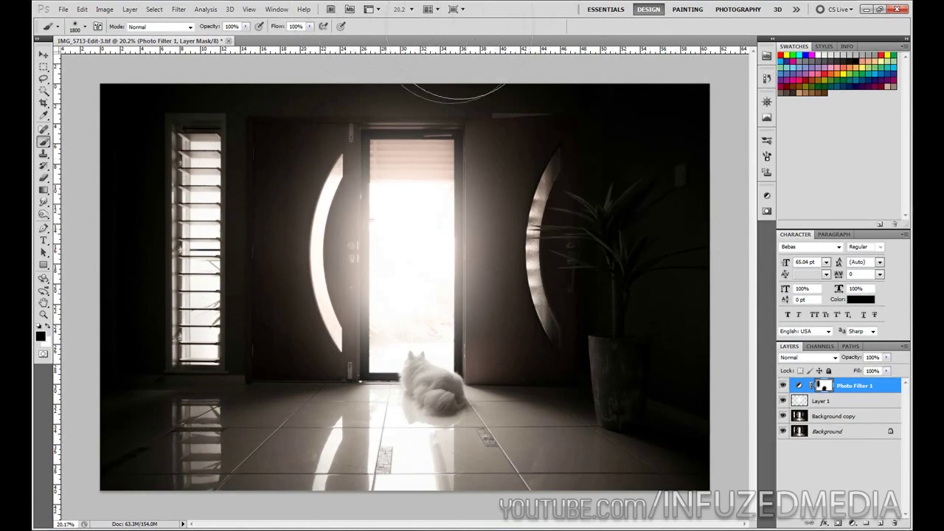
# Toggle the Photo Filter layer, activate the Rectangular Marquee tool and hide all layers above Background to compare with the original photo.
pyautogui.click(784, 385)
pyautogui.click(784, 386)
pyautogui.press('m')
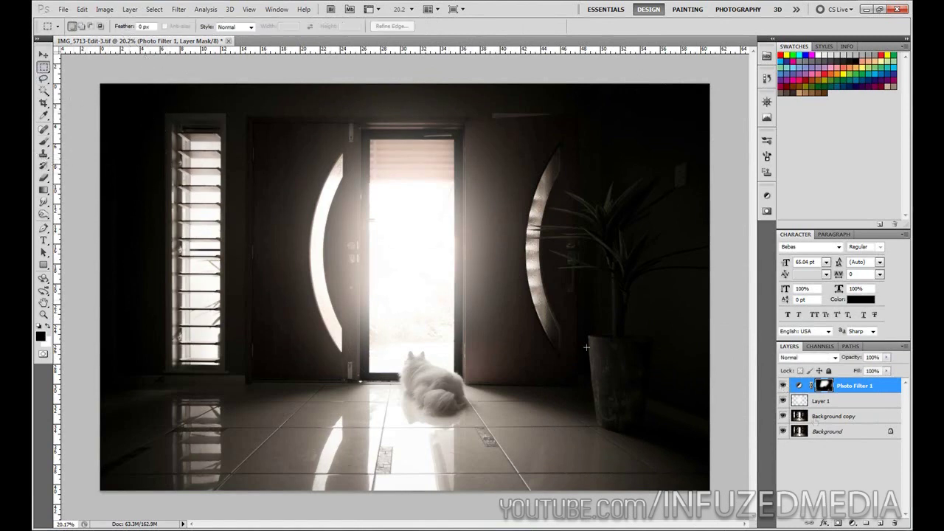
pyautogui.moveTo(784, 413); pyautogui.dragTo(782, 375)
# Minimize Photoshop, switch to Windows Photo Viewer, flip between Glasses_1 and Clear Vision to compare them, and close the viewer.
pyautogui.click(866, 9)
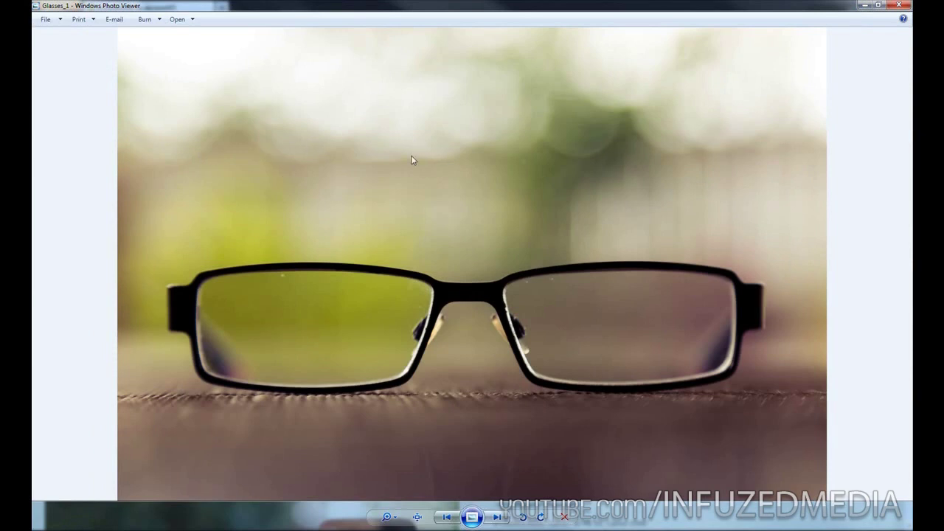
pyautogui.press('Right')
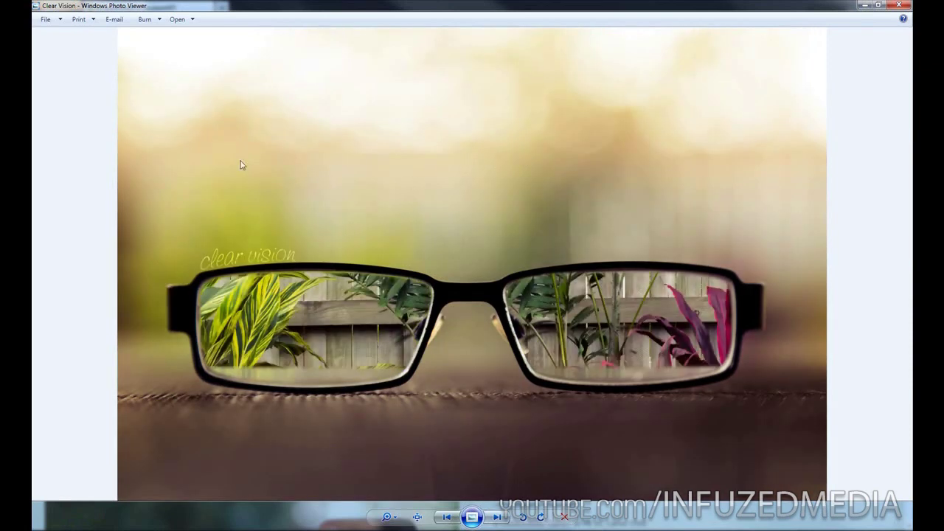
pyautogui.press('Left')
pyautogui.press('Right')
pyautogui.press('Left')
pyautogui.press('Right')
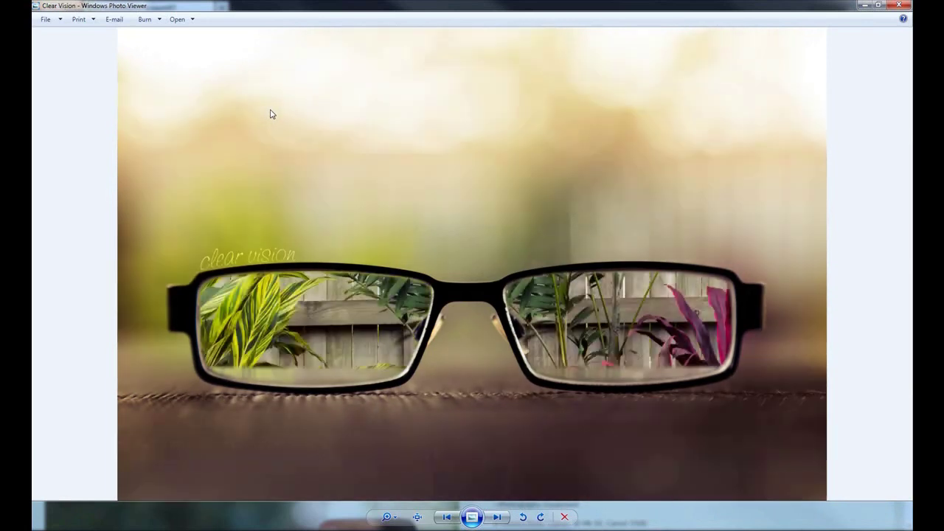
pyautogui.click(899, 5)
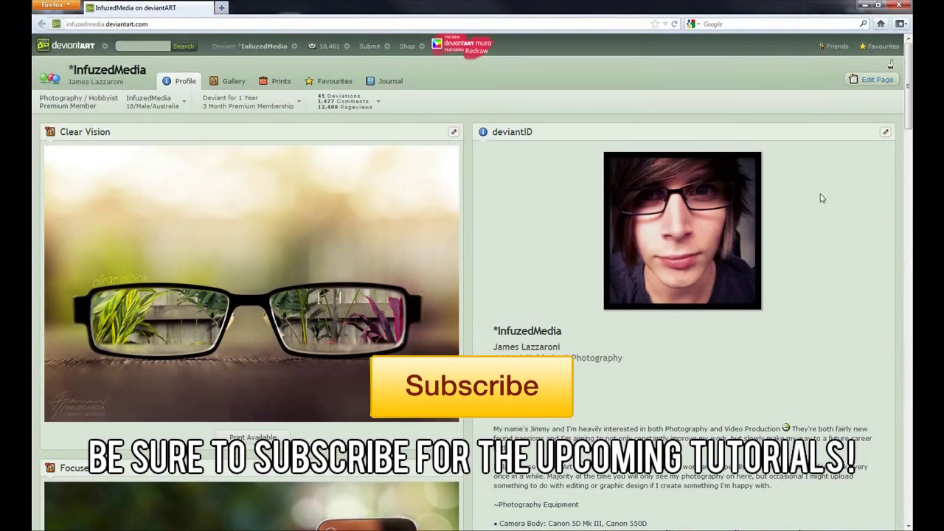
# Browse the photographs, comments and newest deviations on the InfuzedMedia deviantART profile in Firefox.
pyautogui.scroll(-5, 812, 188)
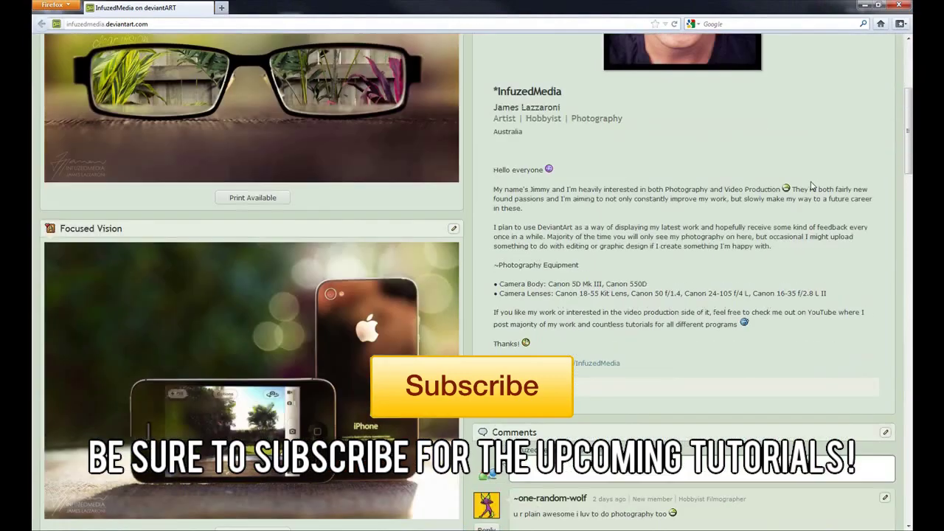
pyautogui.scroll(-15, 812, 188)
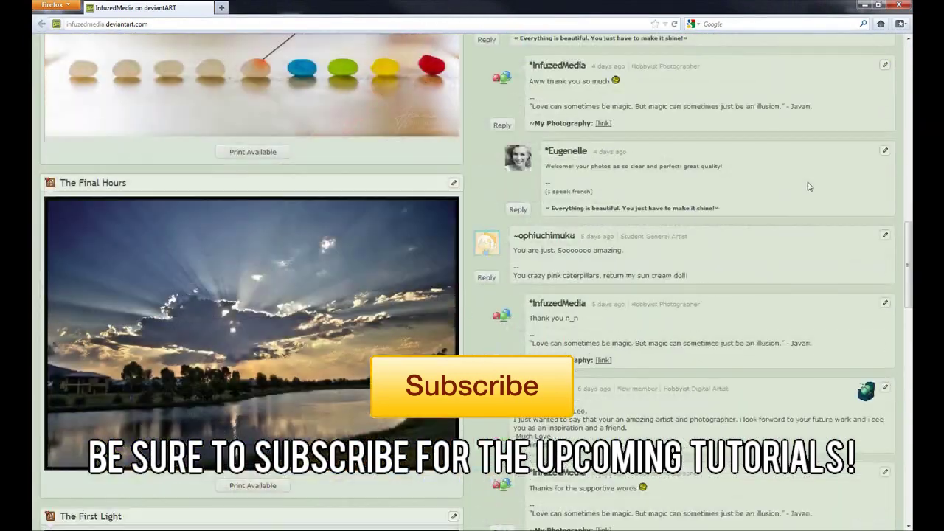
pyautogui.scroll(-15, 807, 187)
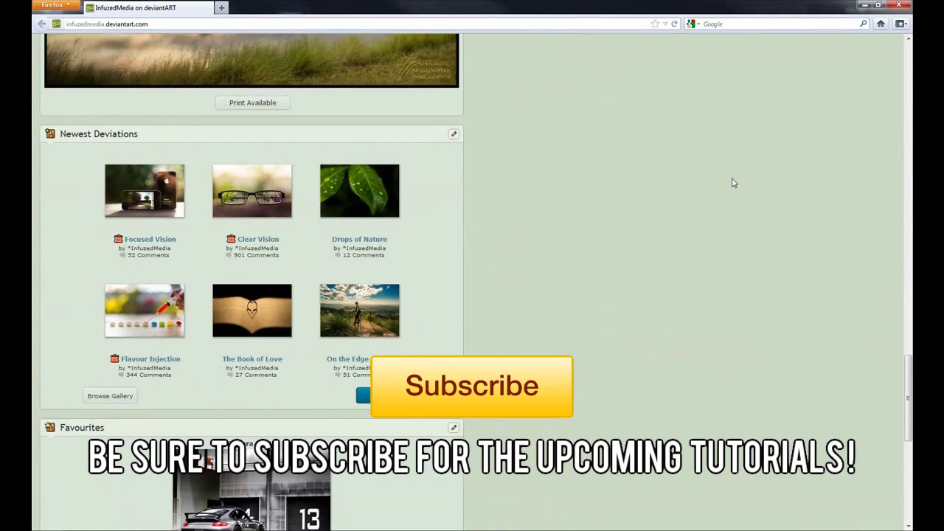
pyautogui.scroll(14, 734, 183)
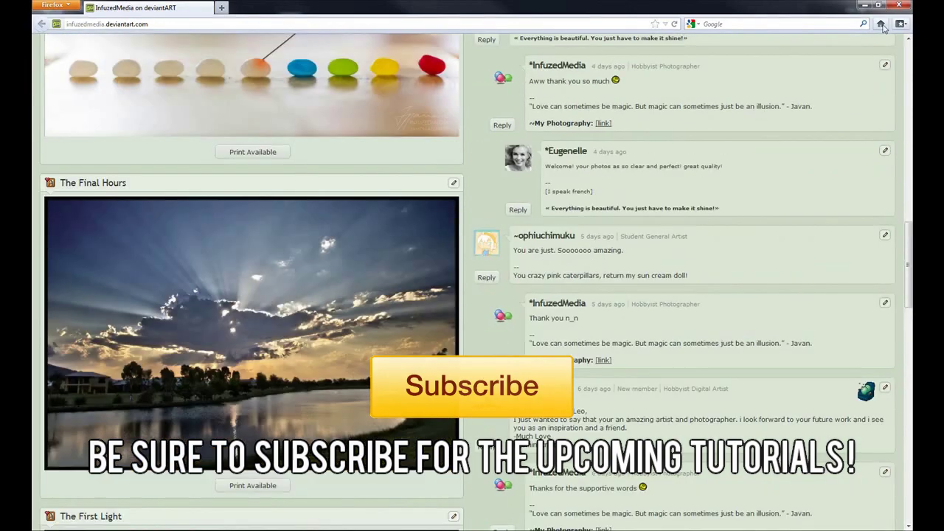